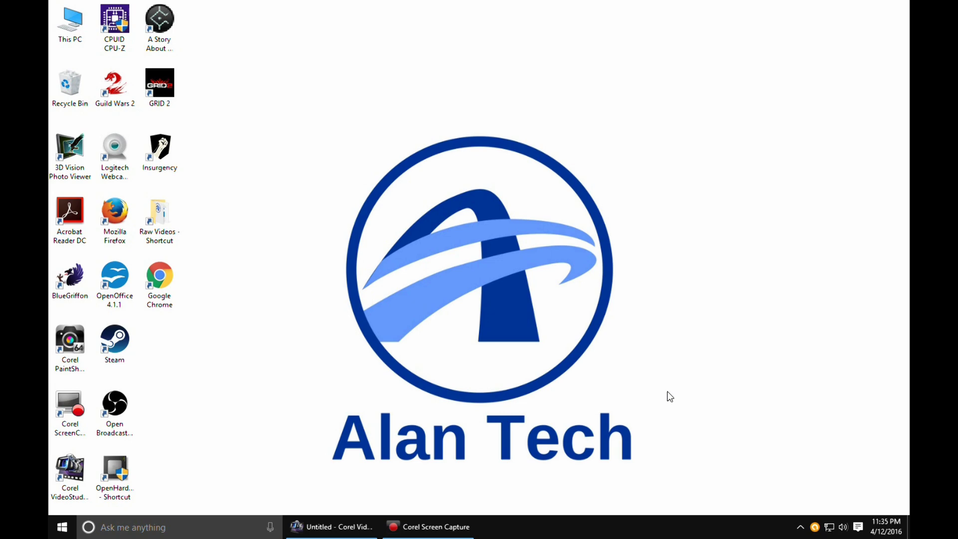
# Launch Chrome maximized, dismiss the default-browser notice, and focus the address bar
pyautogui.doubleClick(162, 280)
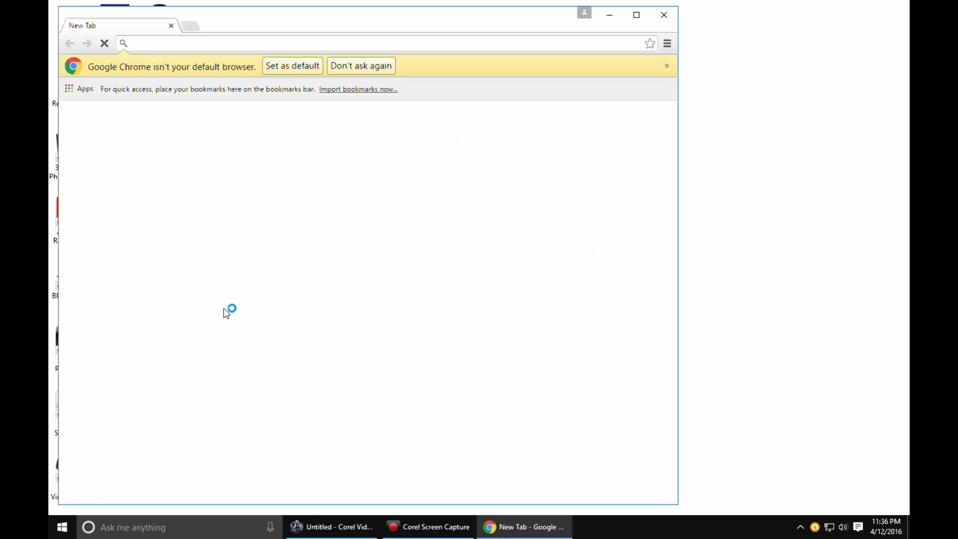
pyautogui.click(636, 15)
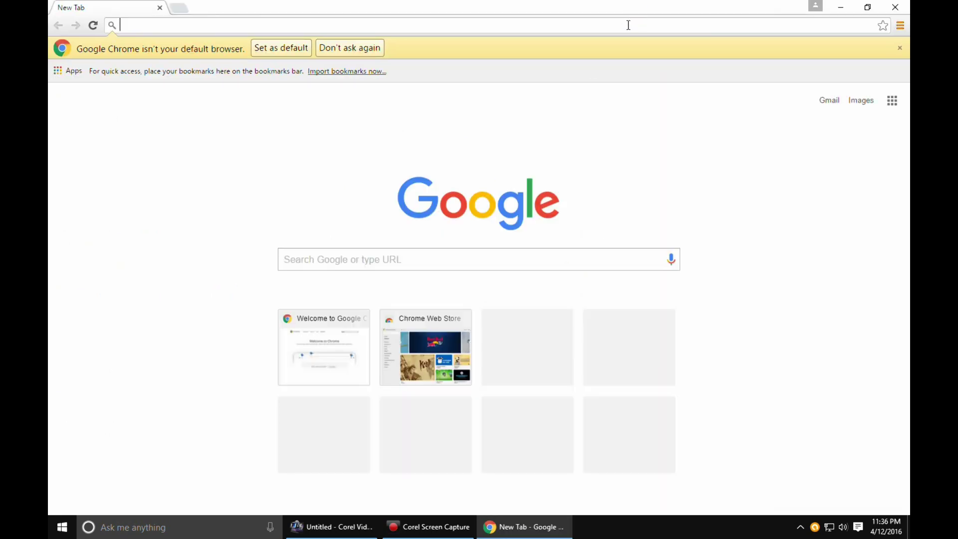
pyautogui.click(366, 53)
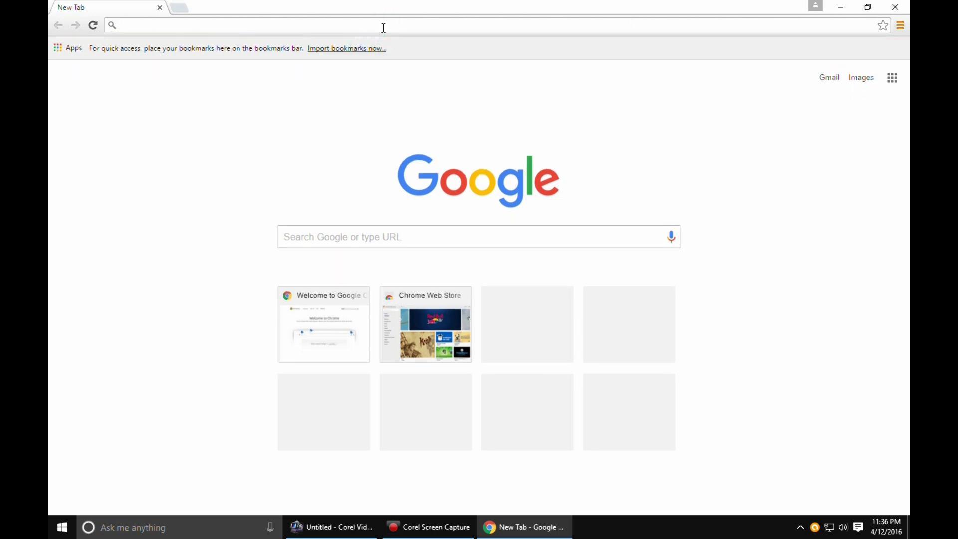
pyautogui.click(384, 27)
# Load chrome://plugins, listing Chrome PDF Viewer, Native Client and Adobe Flash Player
pyautogui.write('c')
pyautogui.press('BackSpace')
pyautogui.write('chrome')
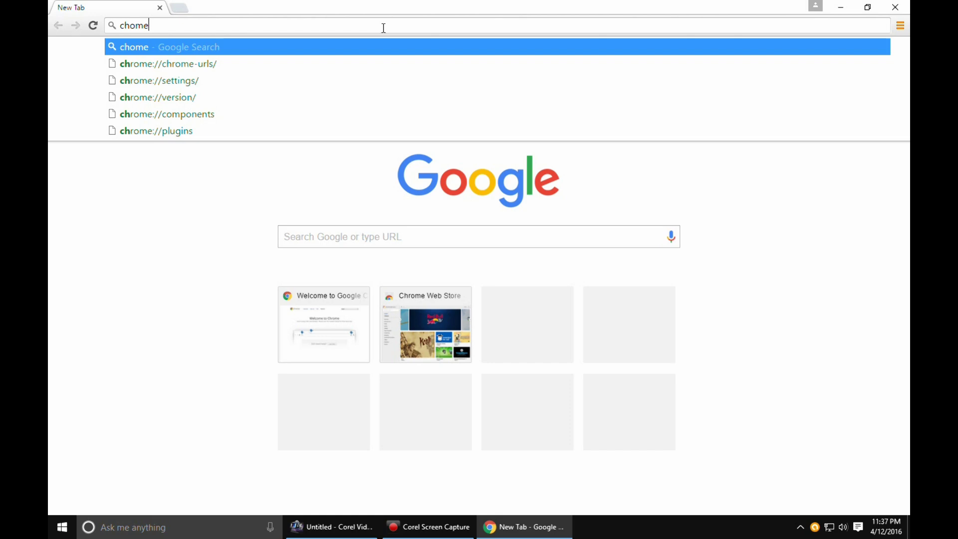
pyautogui.write('://p')
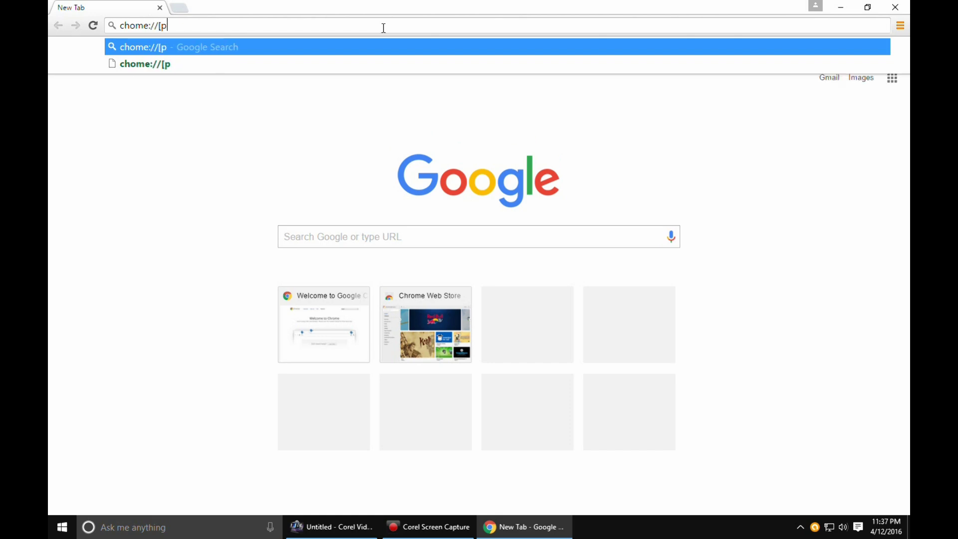
pyautogui.write('lugins')
pyautogui.press('Return')
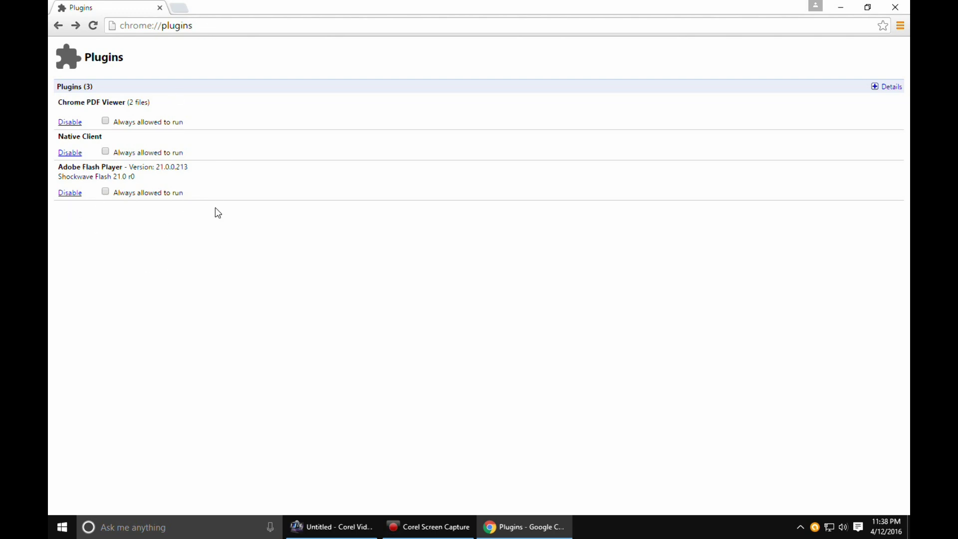
pyautogui.click(200, 26)
# Open the chrome://components page from the address-bar suggestions
pyautogui.press('BackSpace')
pyautogui.press('BackSpace')
pyautogui.press('BackSpace')
pyautogui.press('BackSpace')
pyautogui.press('BackSpace')
pyautogui.press('BackSpace')
pyautogui.write('c')
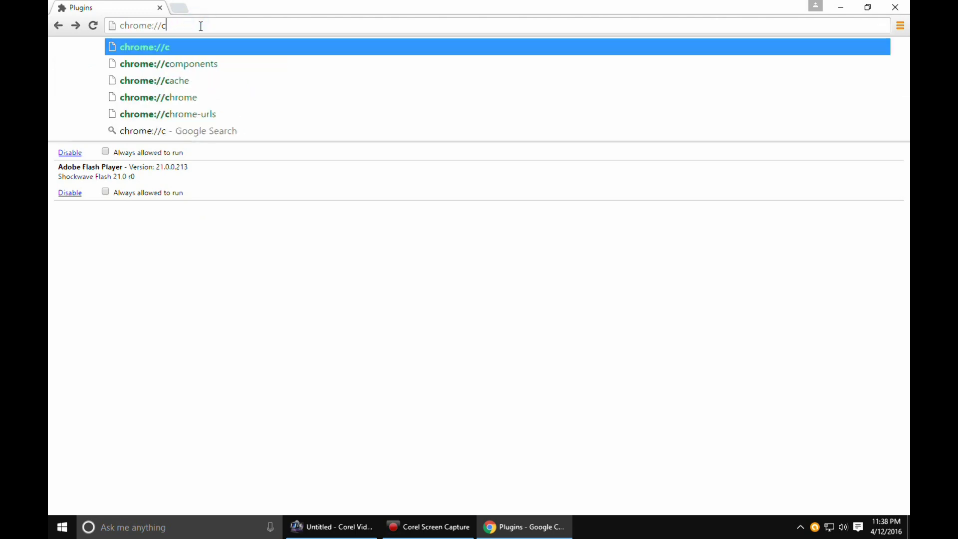
pyautogui.press('Down')
pyautogui.press('Return')
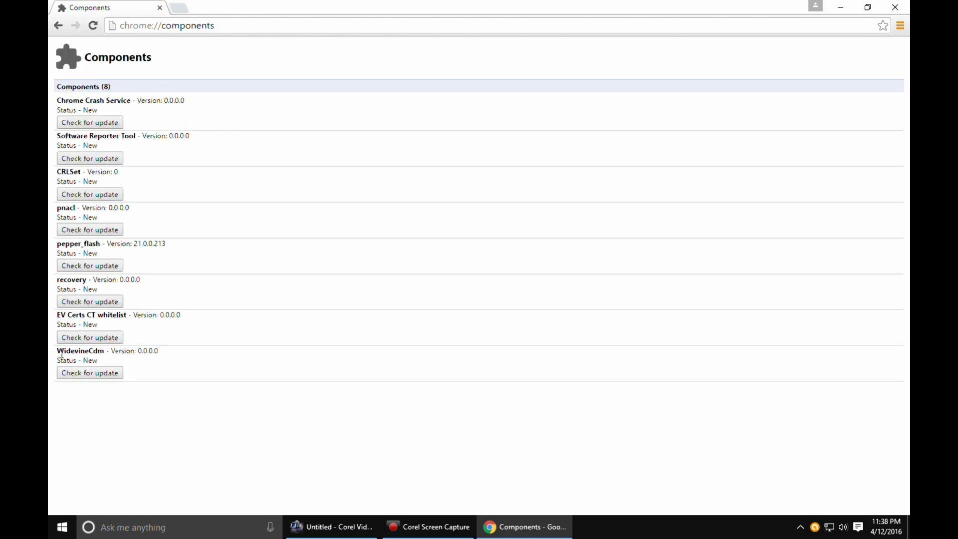
# Check for updates on WidevineCdm so it updates to version 1.4.8.866
pyautogui.moveTo(59, 350); pyautogui.dragTo(159, 352)
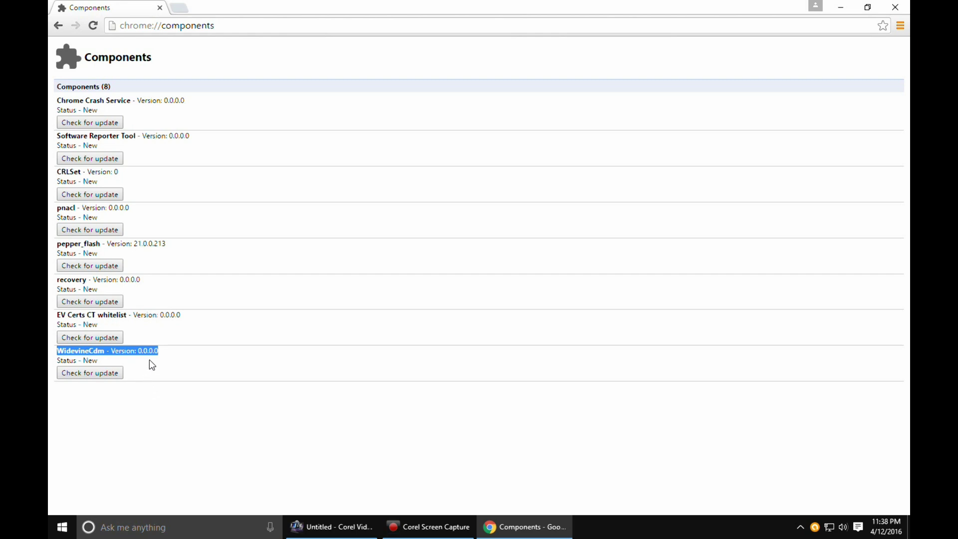
pyautogui.click(134, 393)
pyautogui.click(93, 378)
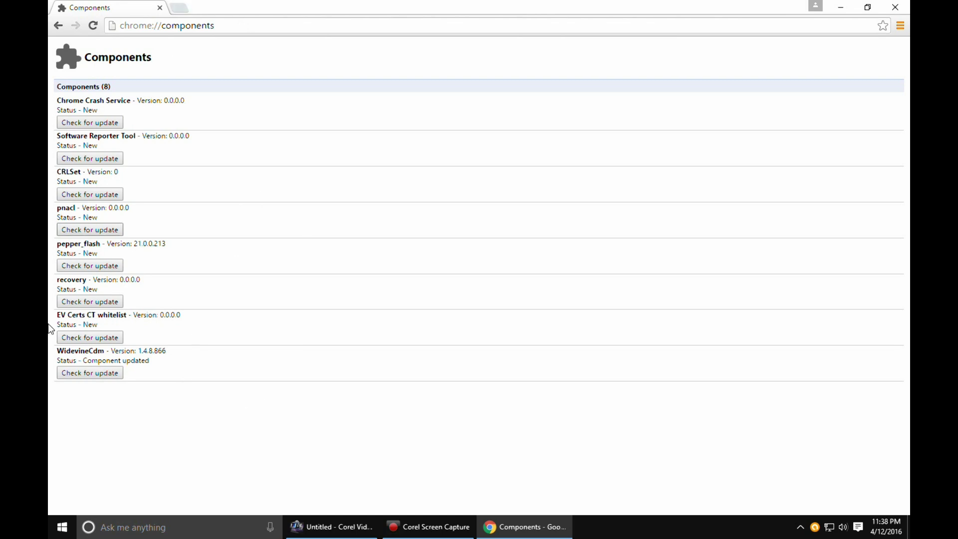
# Reopen chrome://plugins and highlight the new Widevine Content Decryption Module 1.4.8.866 entry
pyautogui.click(220, 26)
pyautogui.click(225, 26)
pyautogui.press('BackSpace')
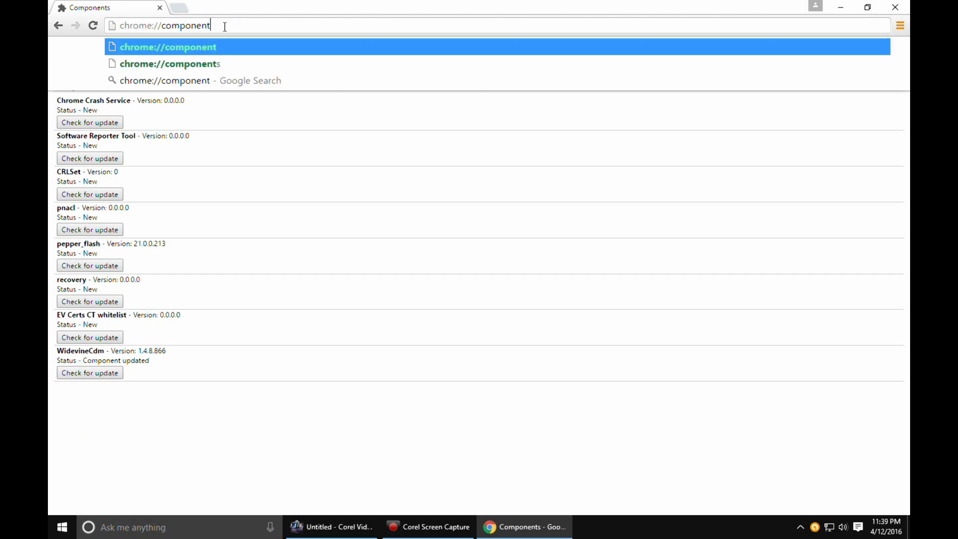
pyautogui.press('BackSpace')
pyautogui.press('BackSpace')
pyautogui.press('BackSpace')
pyautogui.press('BackSpace')
pyautogui.press('BackSpace')
pyautogui.press('BackSpace')
pyautogui.press('BackSpace')
pyautogui.press('BackSpace')
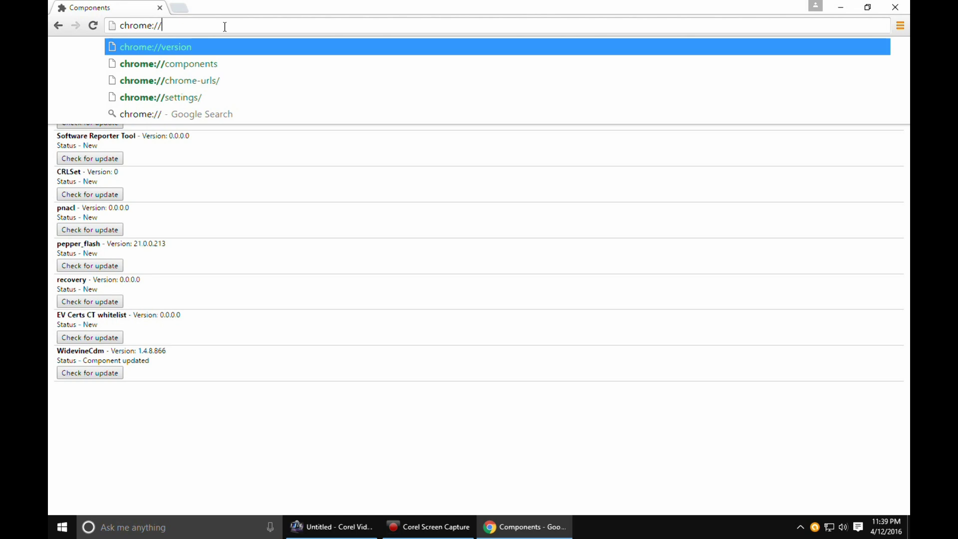
pyautogui.write('p')
pyautogui.press('Down')
pyautogui.press('Down')
pyautogui.press('Return')
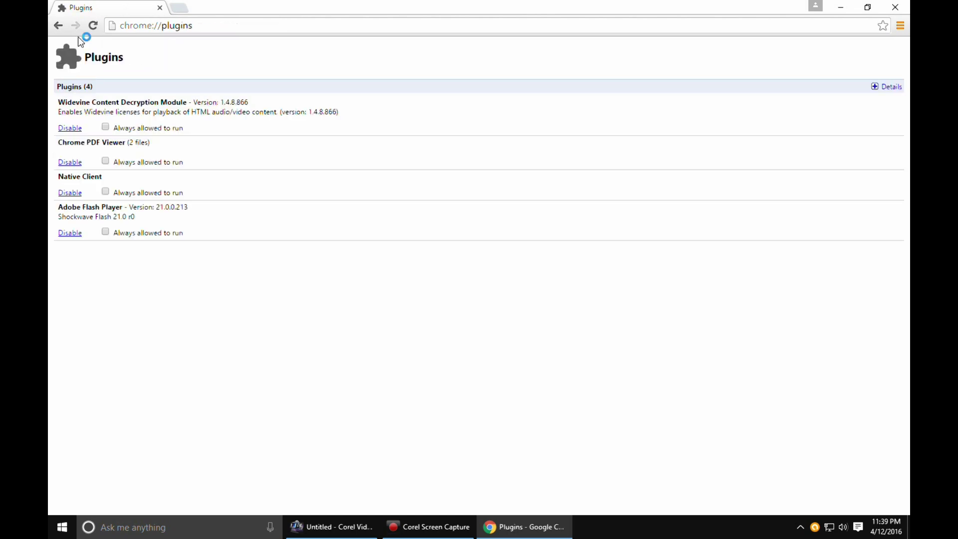
pyautogui.moveTo(59, 102); pyautogui.dragTo(192, 102)
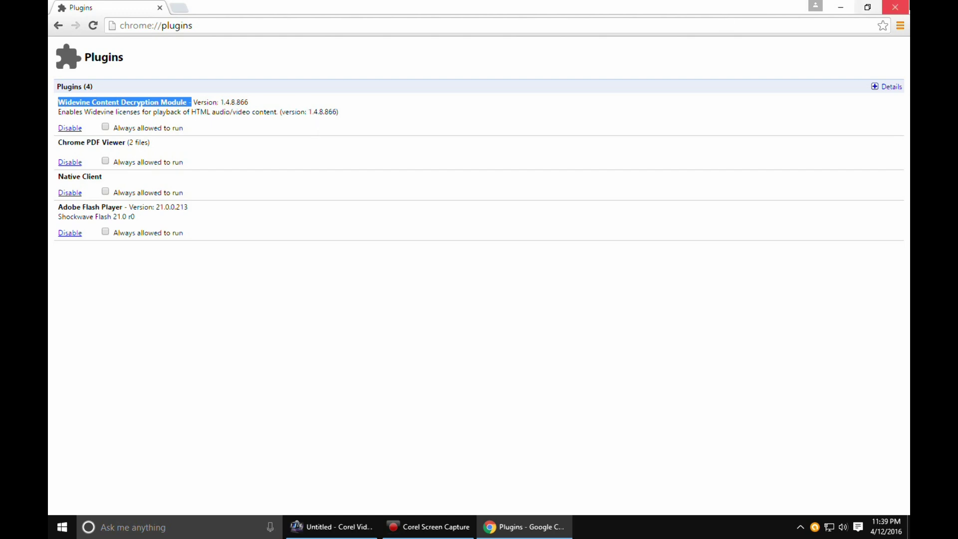
# Close the Chrome window, returning to the Windows desktop
pyautogui.click(895, 7)
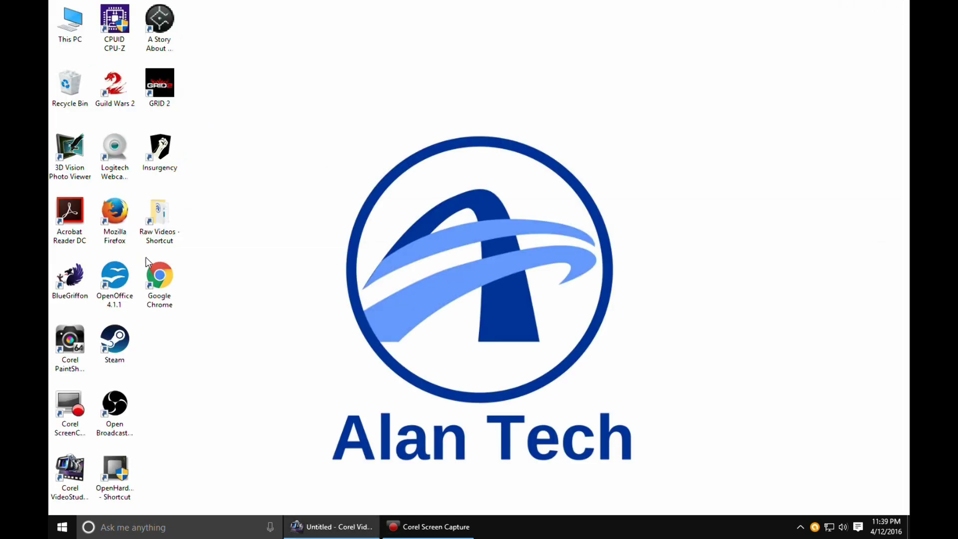